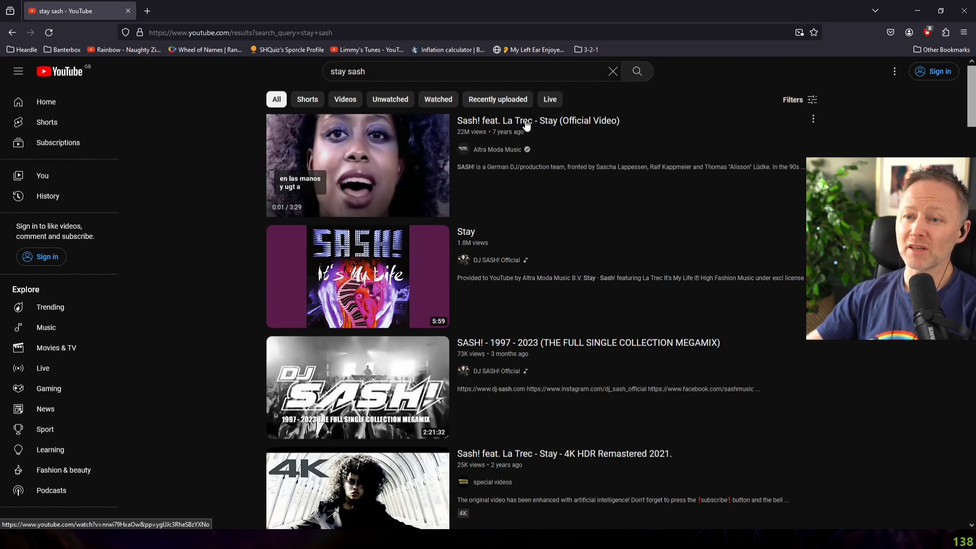
# Open the 'Sash! feat. La Trec - Stay (Official Video)' search result
pyautogui.click(525, 126)
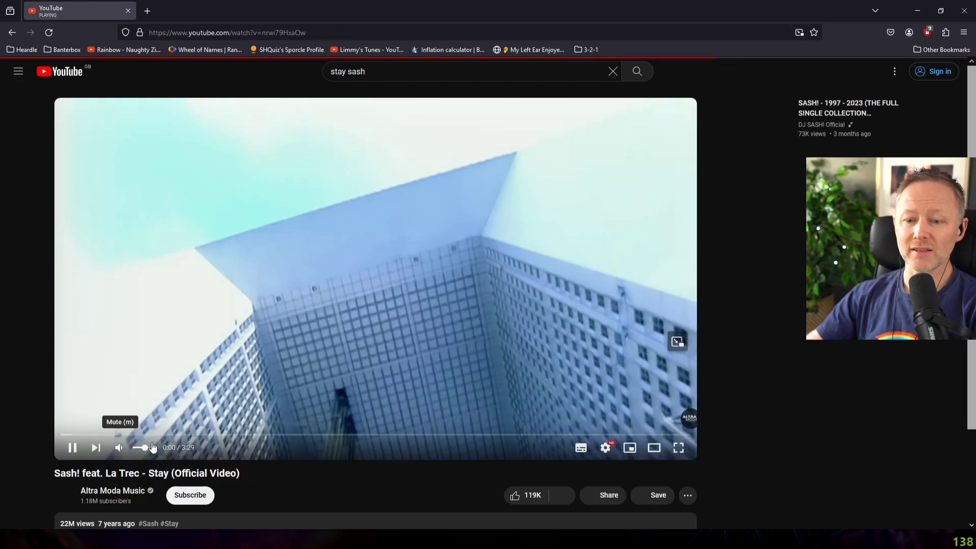
# Skip to just before 1:00, then pause and resume the video at 1:02, 1:04 and 1:05
pyautogui.click(236, 435)
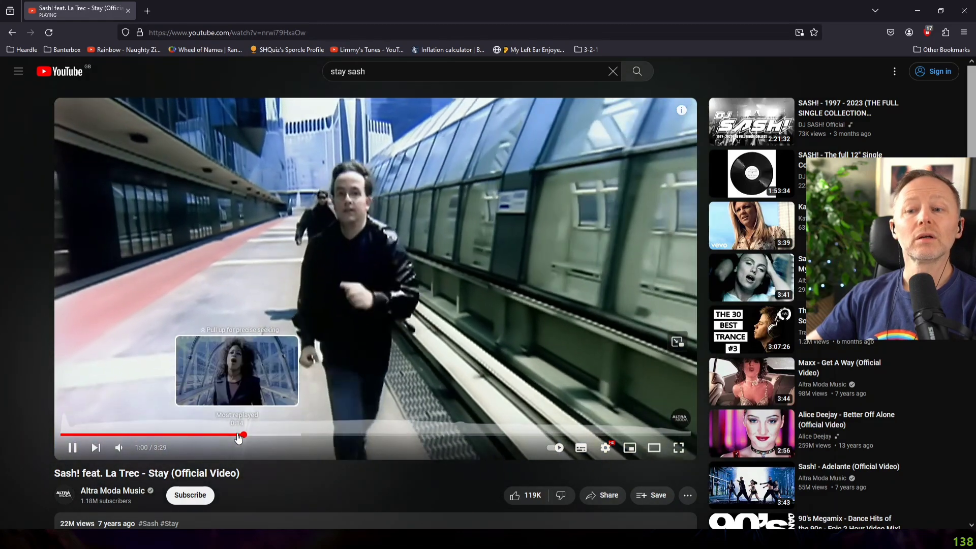
pyautogui.press('space')
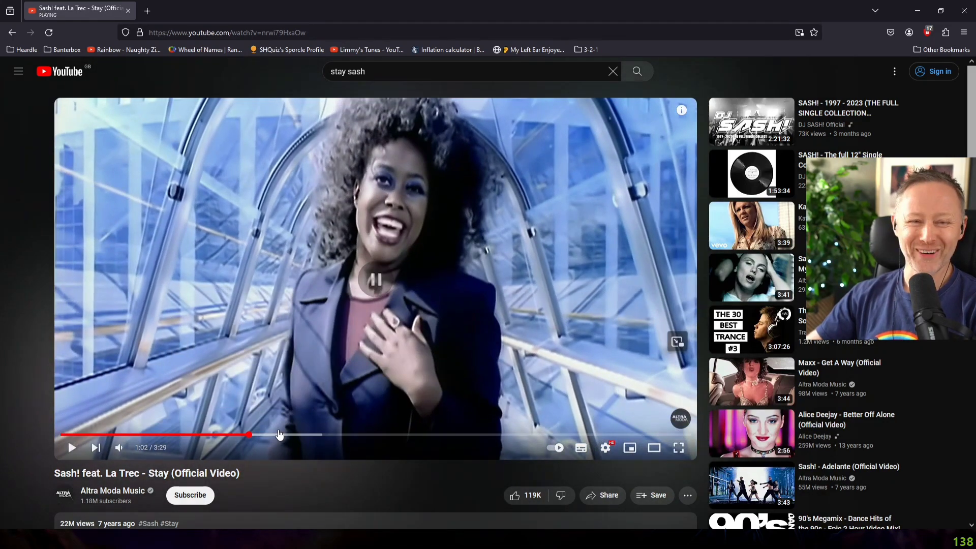
pyautogui.press('space')
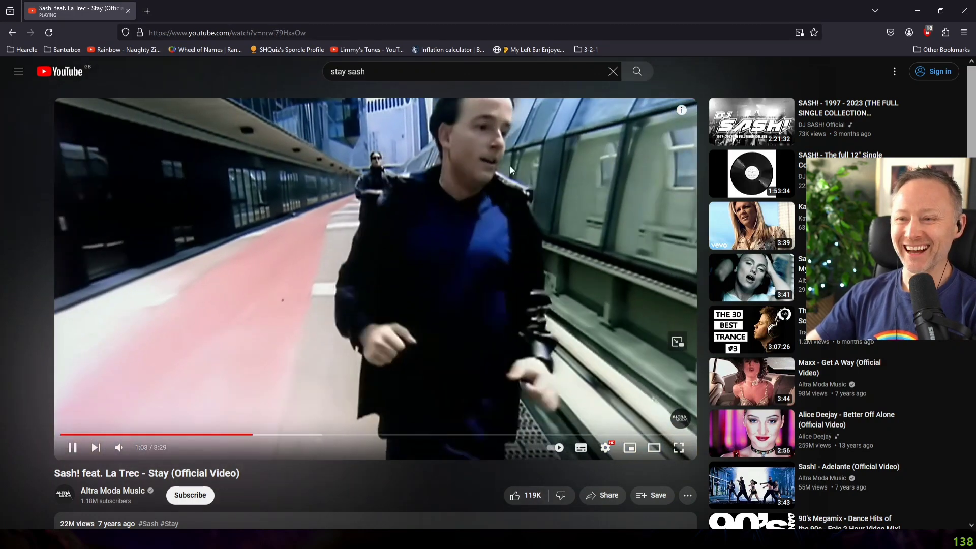
pyautogui.click(517, 163)
pyautogui.press('space')
pyautogui.press('space')
pyautogui.press('space')
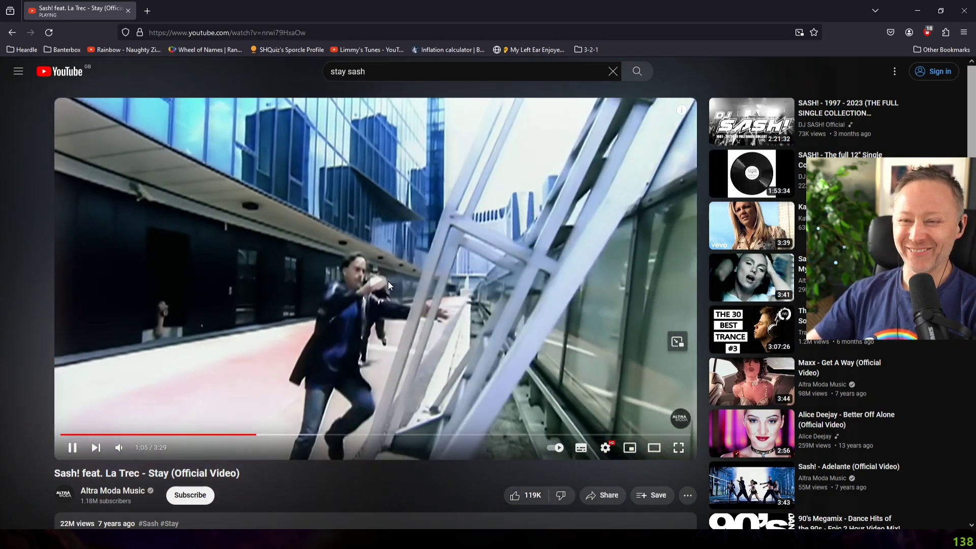
pyautogui.press('space')
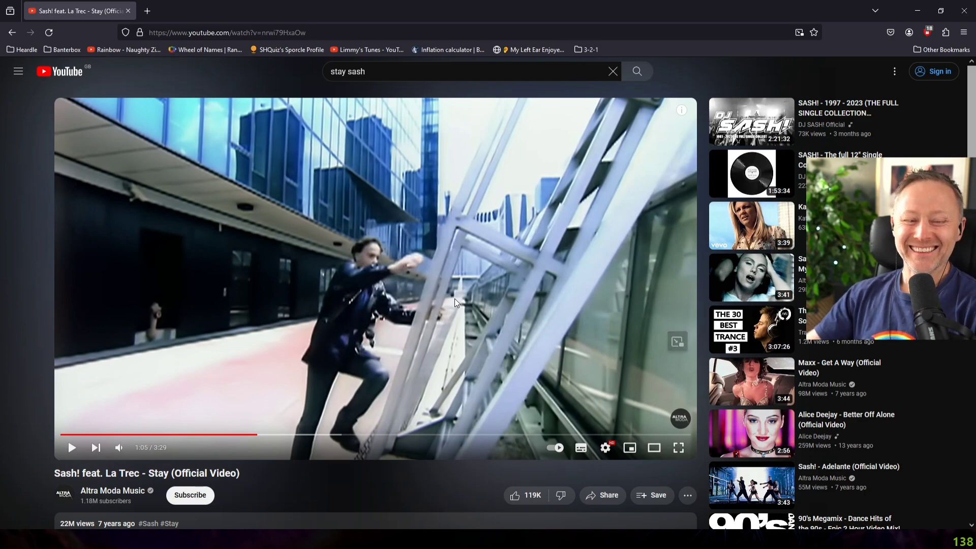
pyautogui.press('space')
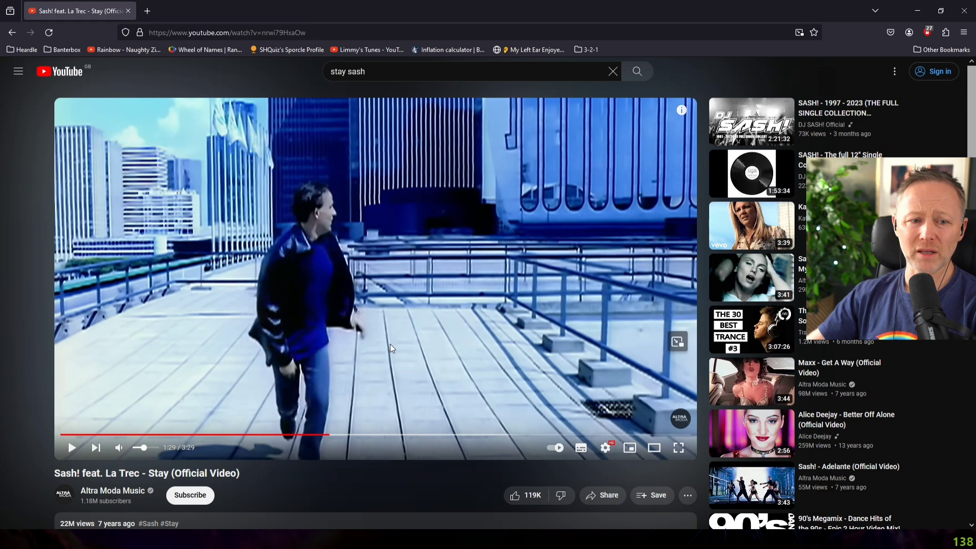
pyautogui.scroll(-2, 445, 322)
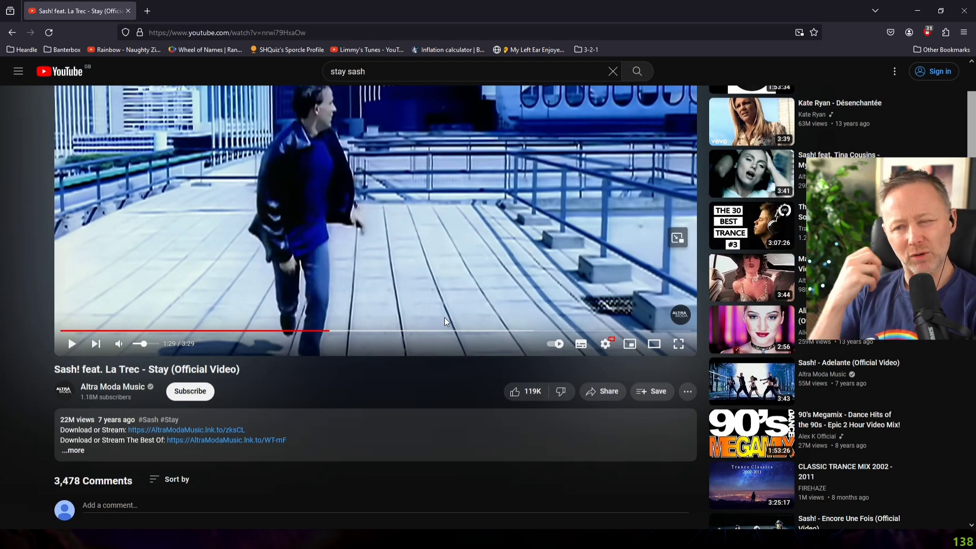
pyautogui.scroll(2, 419, 288)
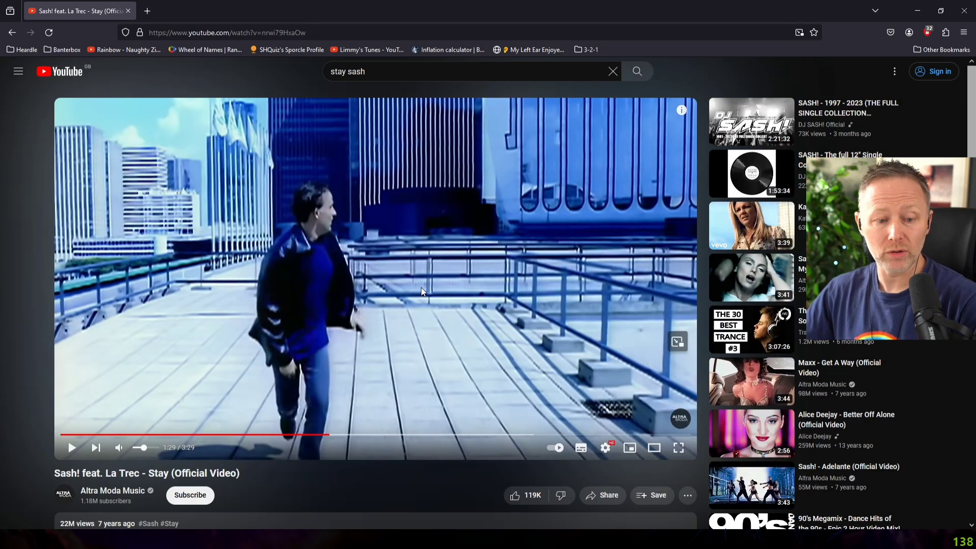
# Resume the video from 1:29, pause at 1:32, then resume it past 1:34
pyautogui.click(421, 288)
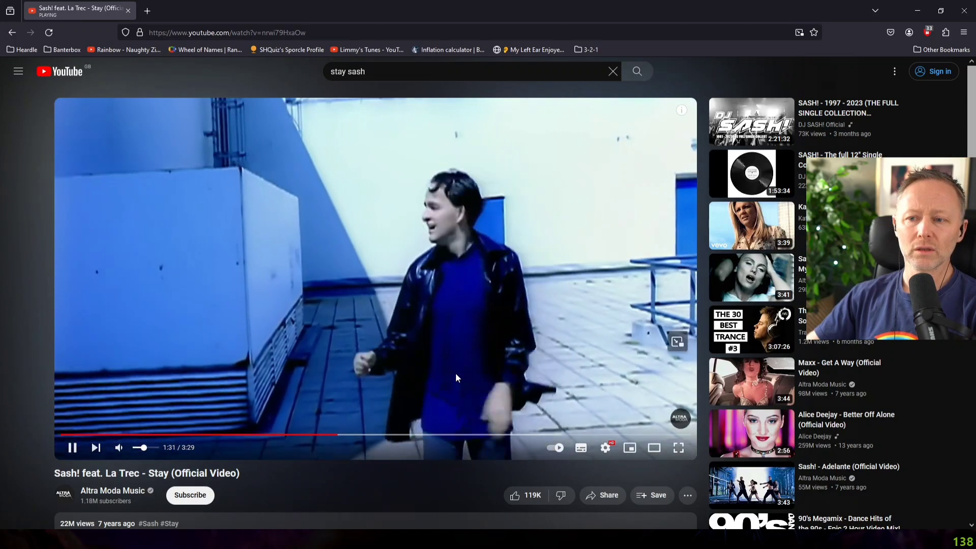
pyautogui.click(460, 370)
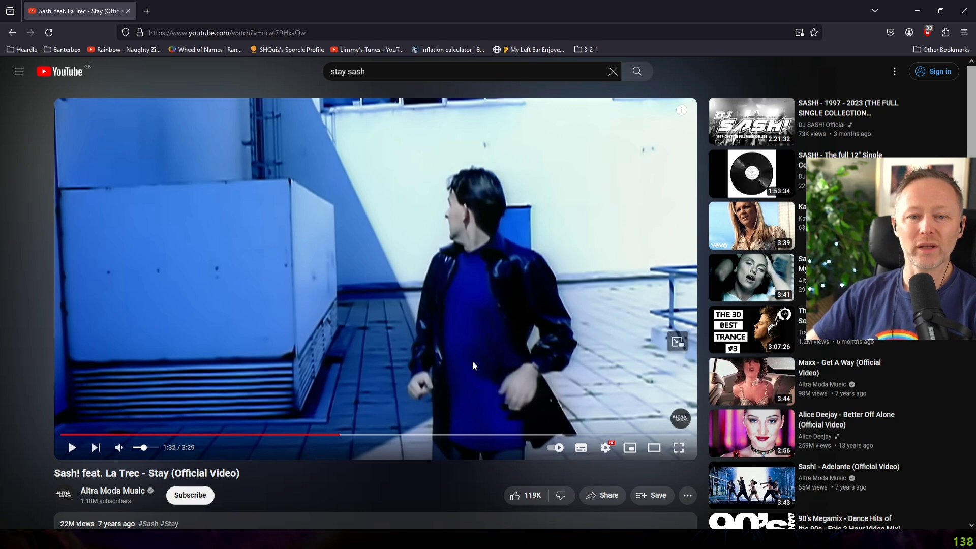
pyautogui.click(500, 303)
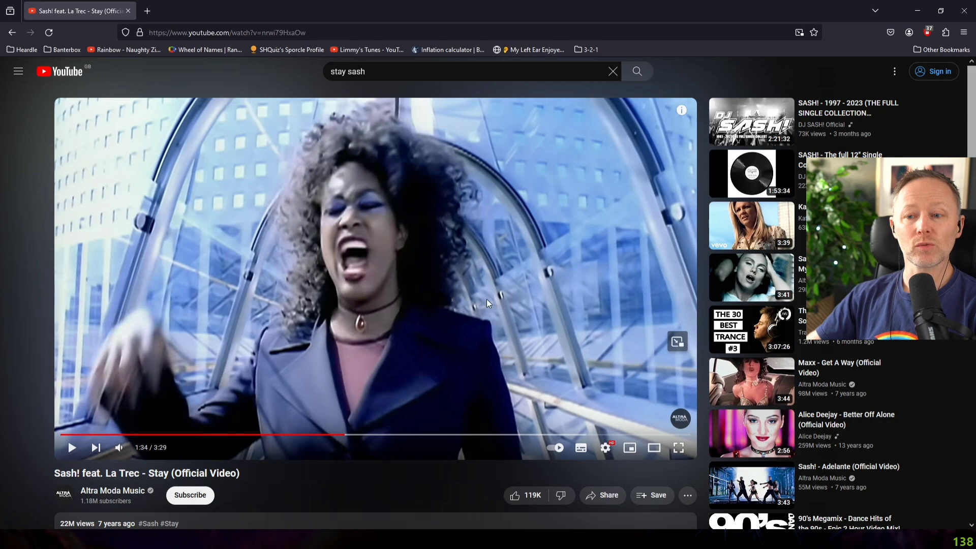
pyautogui.click(407, 268)
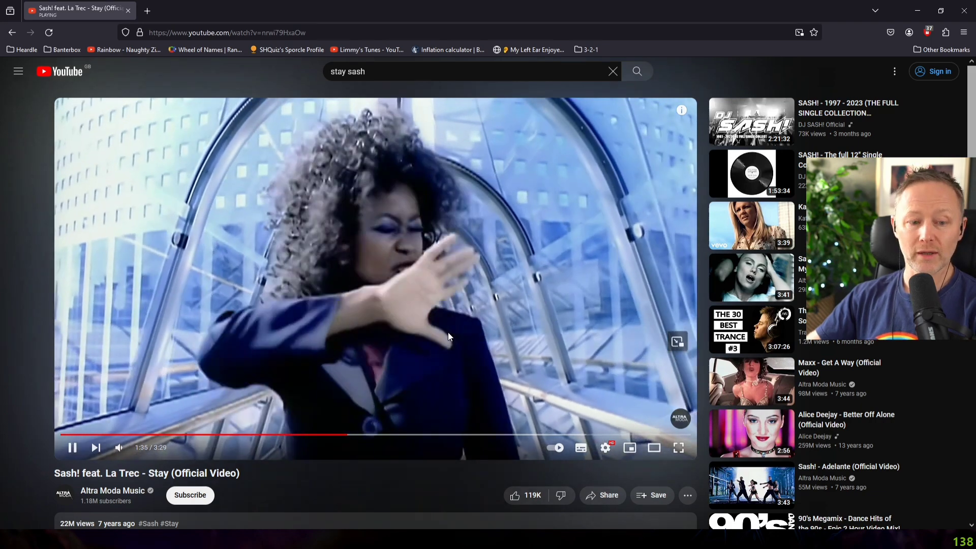